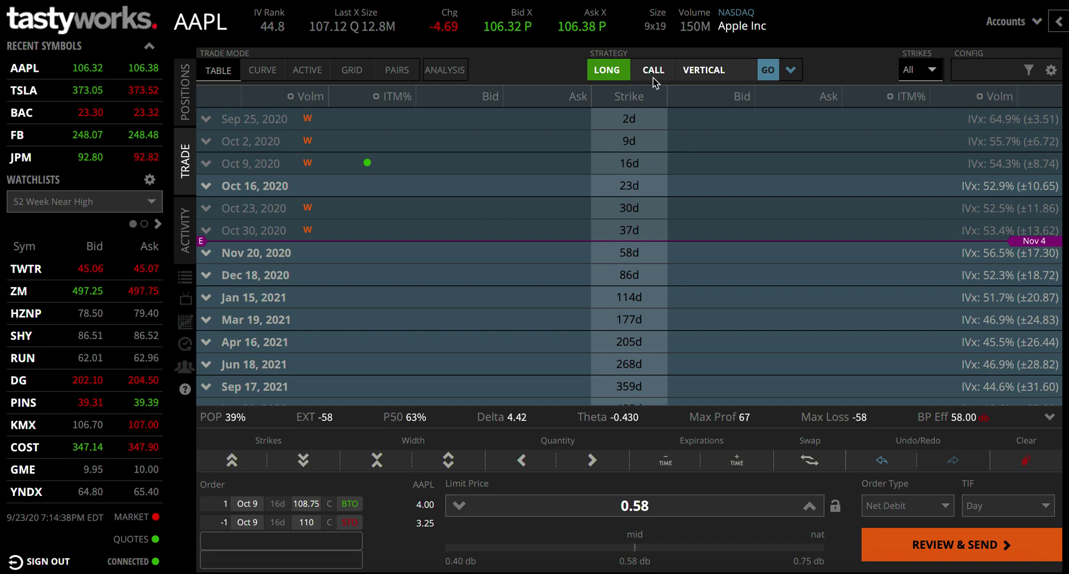
- Expand the Oct 9 chain and move the legs to sell the 115 call and buy the 110 call
click(767, 71)
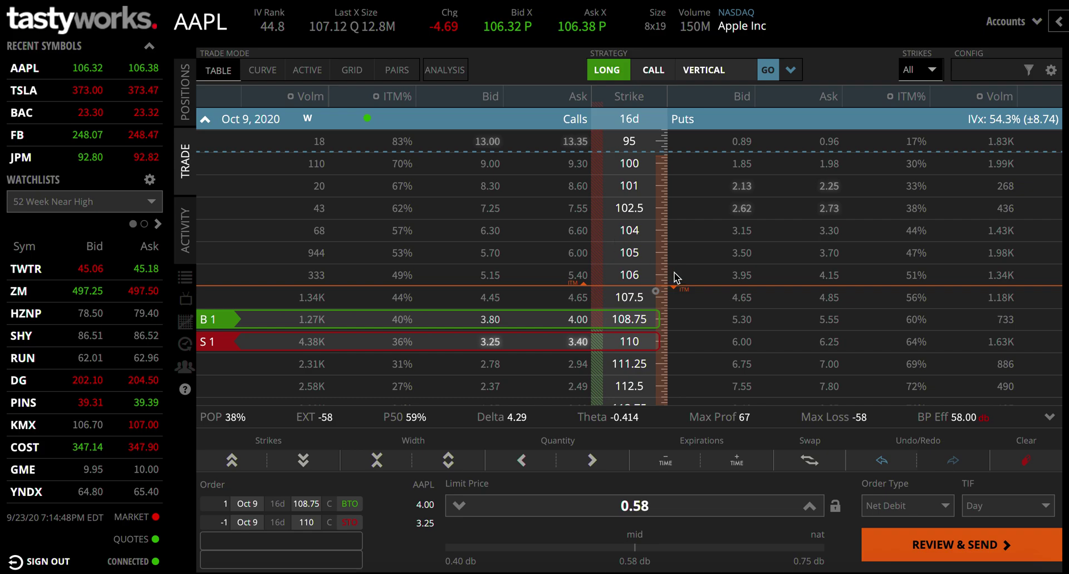
scroll(676, 277, down, 3)
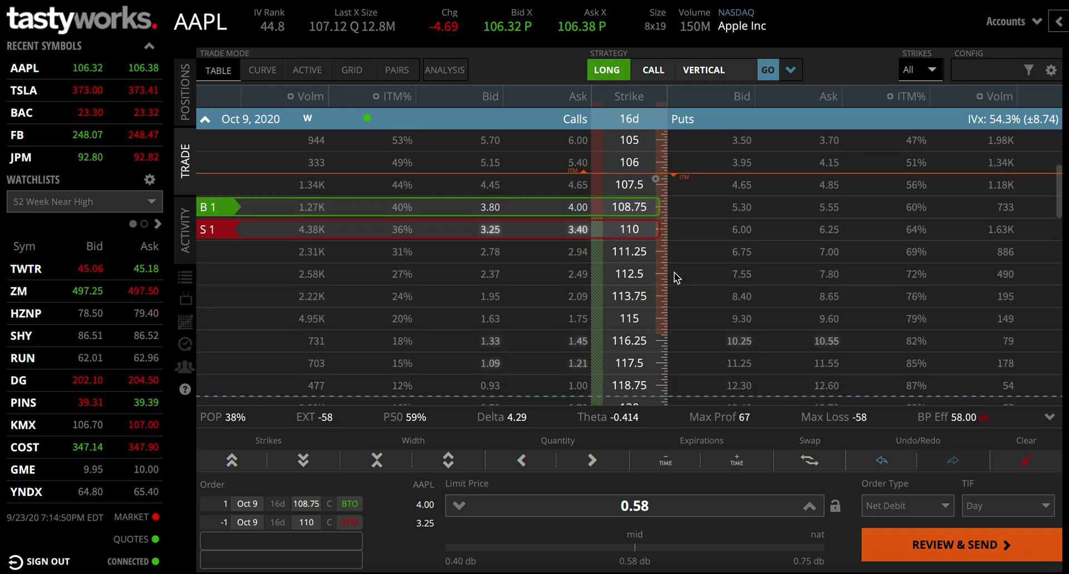
drag(568, 212, 574, 294)
drag(577, 190, 575, 213)
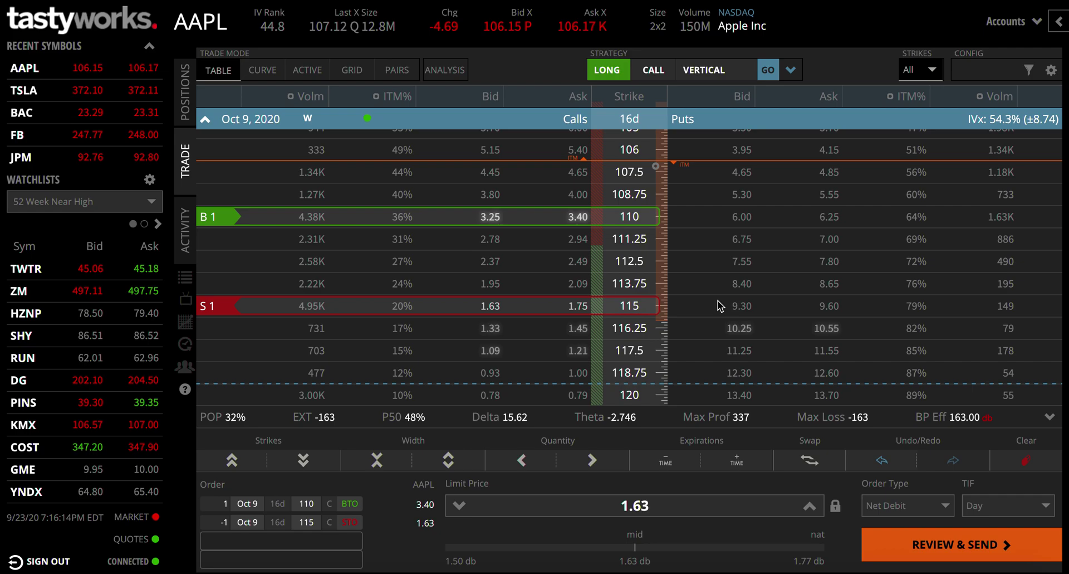
- Shift both 110/115 call legs from Oct 9 to Oct 2, for a 1.45 debit
click(664, 461)
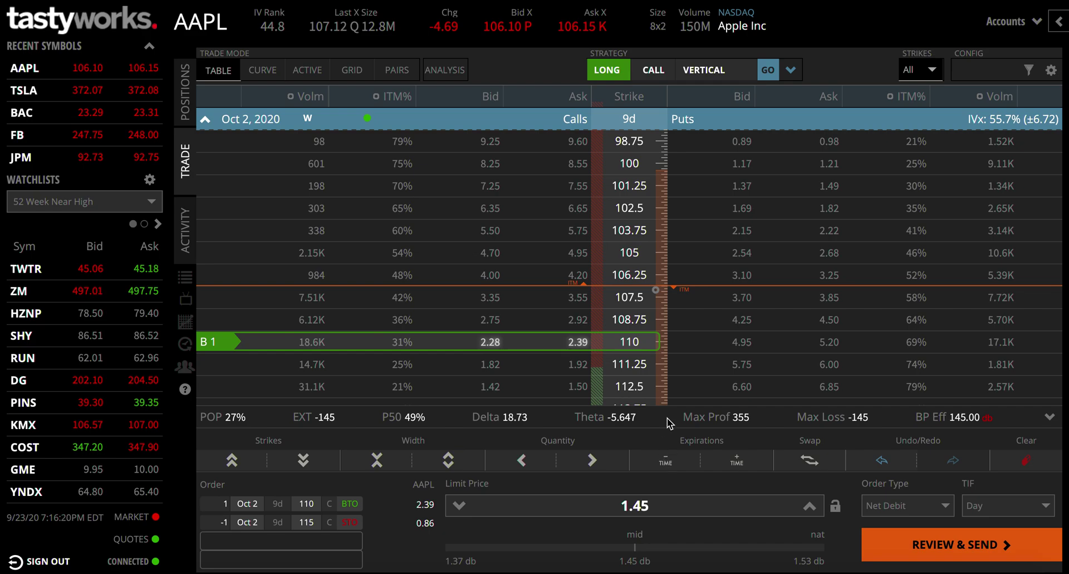
scroll(688, 289, down, 5)
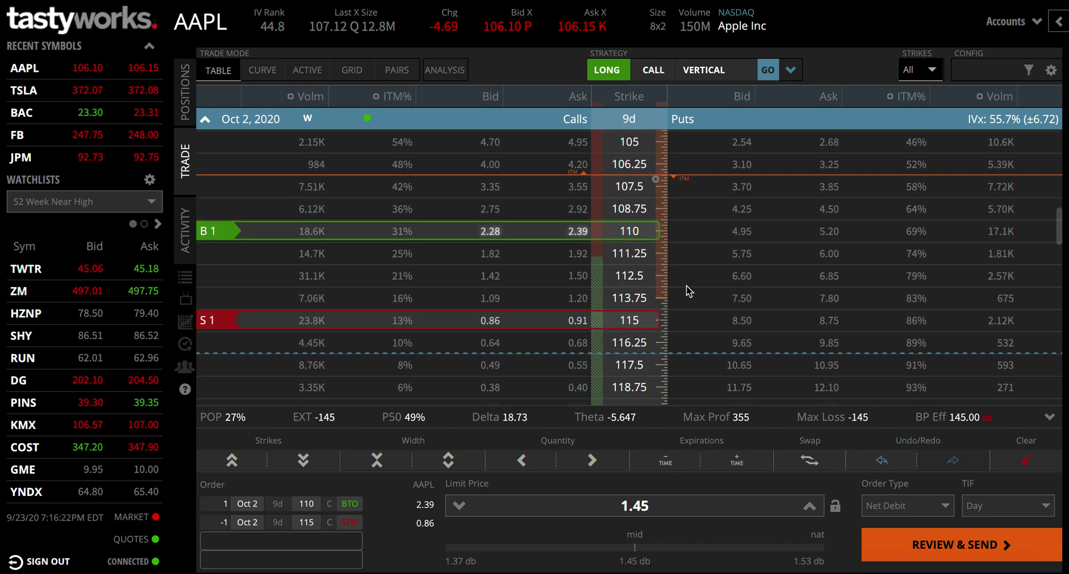
scroll(689, 290, down, 1)
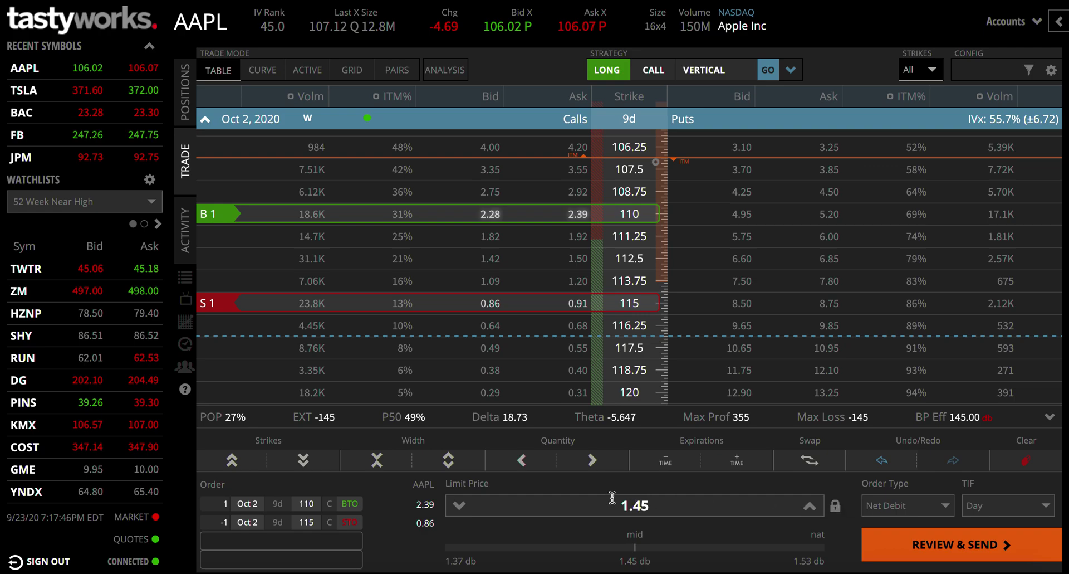
- Show the Analysis panel and enable the Theo Spot Price at 107.12
click(1060, 23)
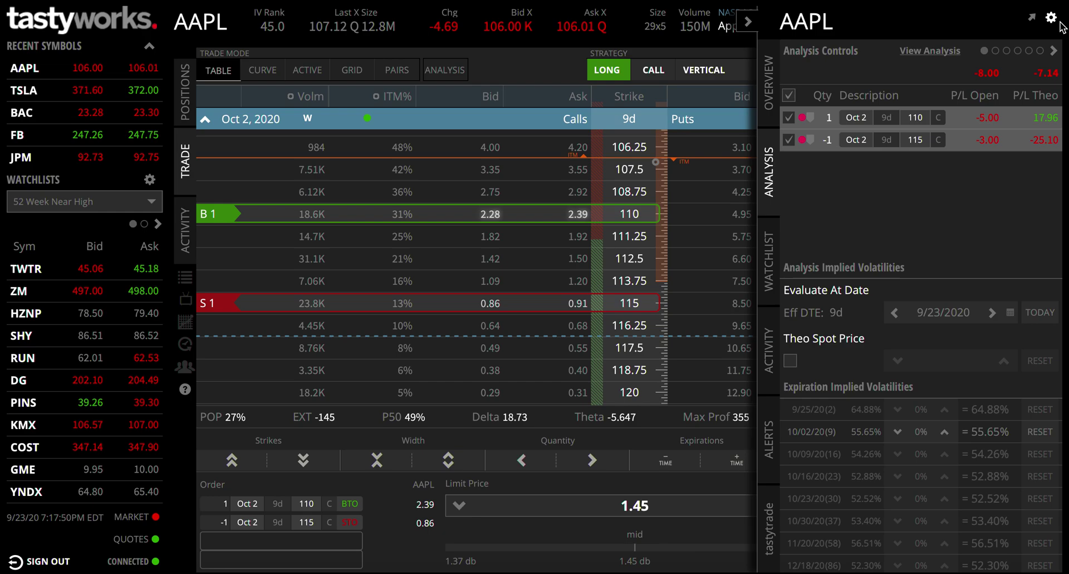
click(791, 359)
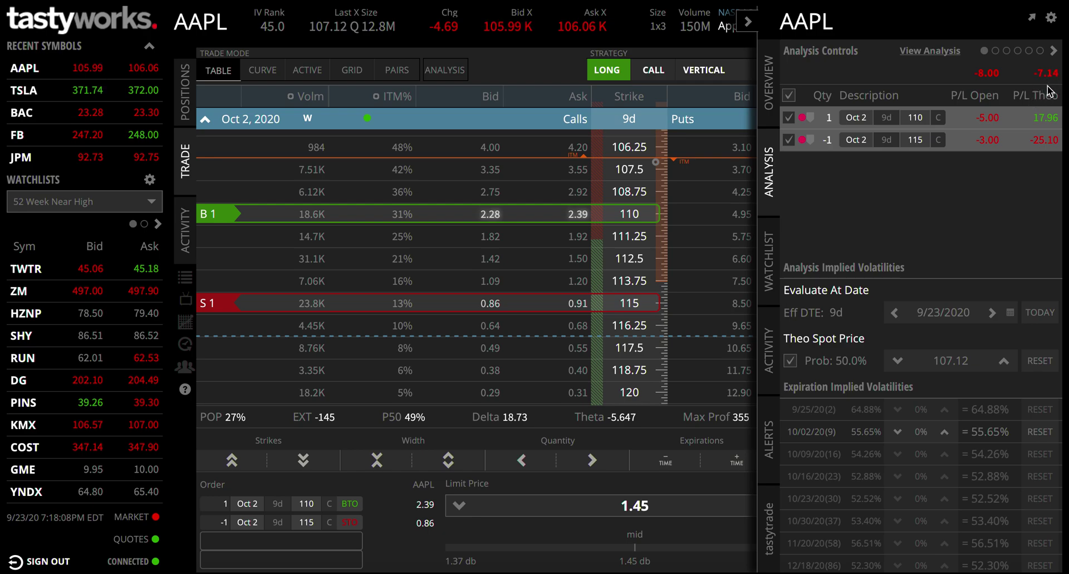
- Step the theoretical spot price up a dollar at a time from 107.12 to 112.12
click(1002, 363)
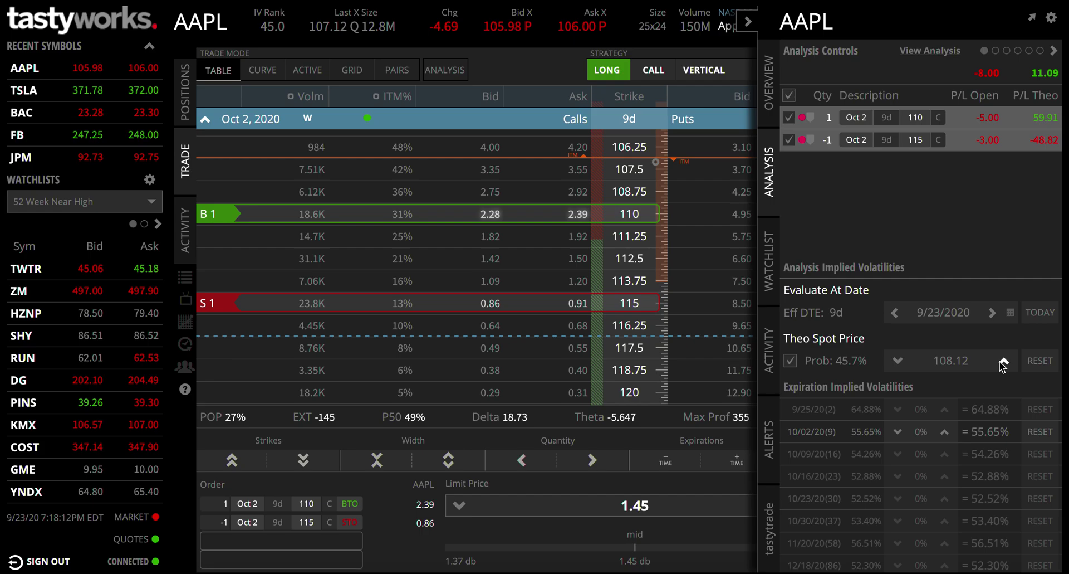
click(1003, 364)
click(1003, 363)
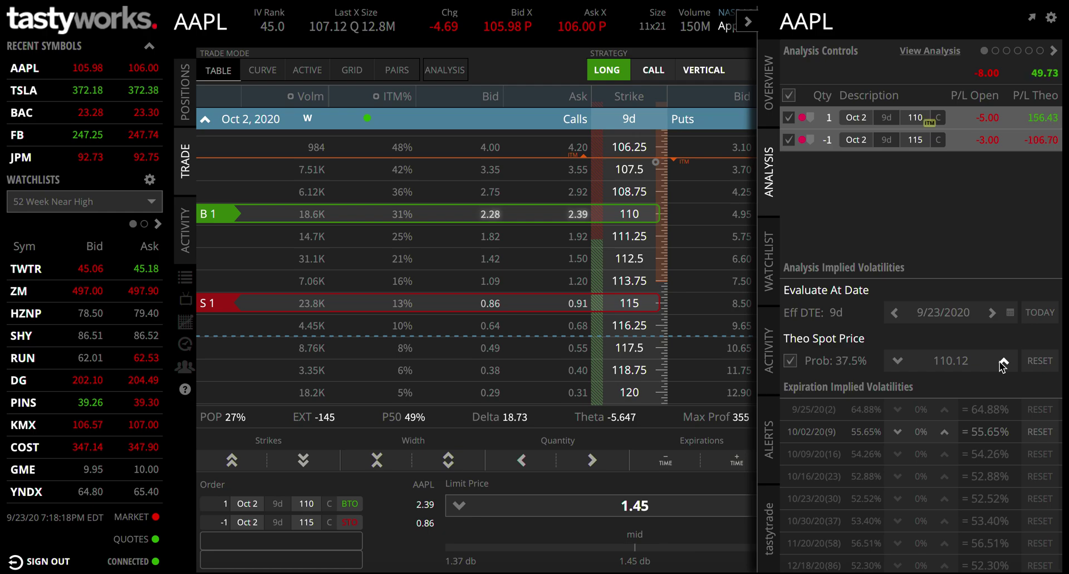
click(1002, 363)
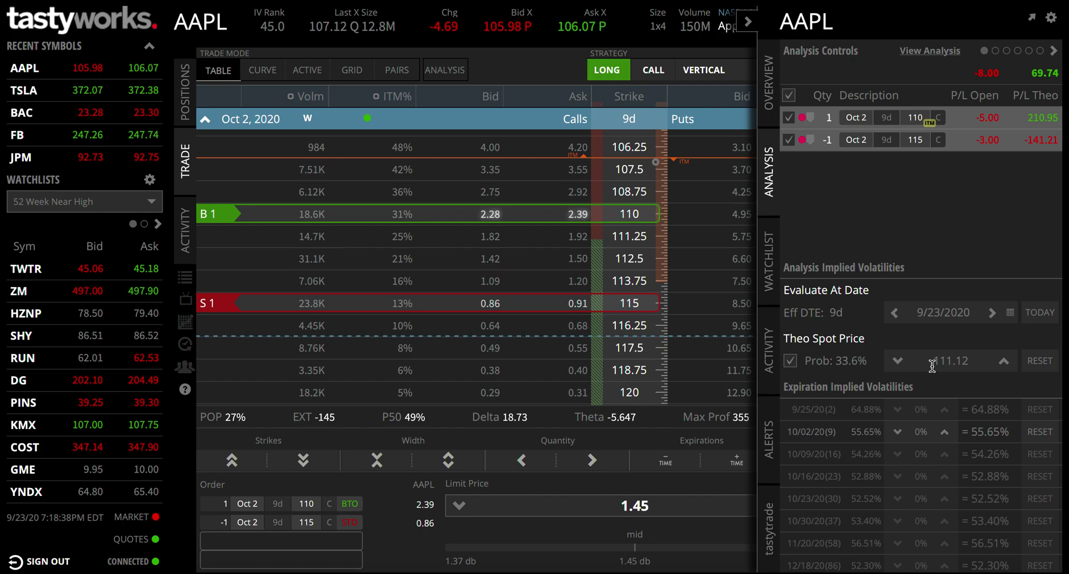
click(1003, 361)
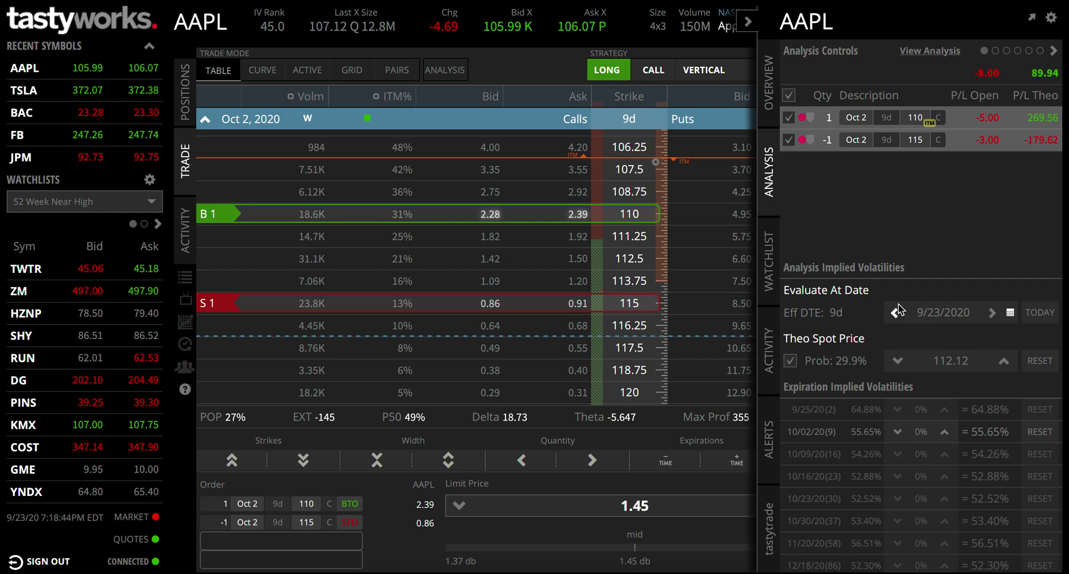
- Advance the evaluation date from 9/24 to 10/2/2020 and raise the spot price to 114.12
click(991, 312)
click(992, 316)
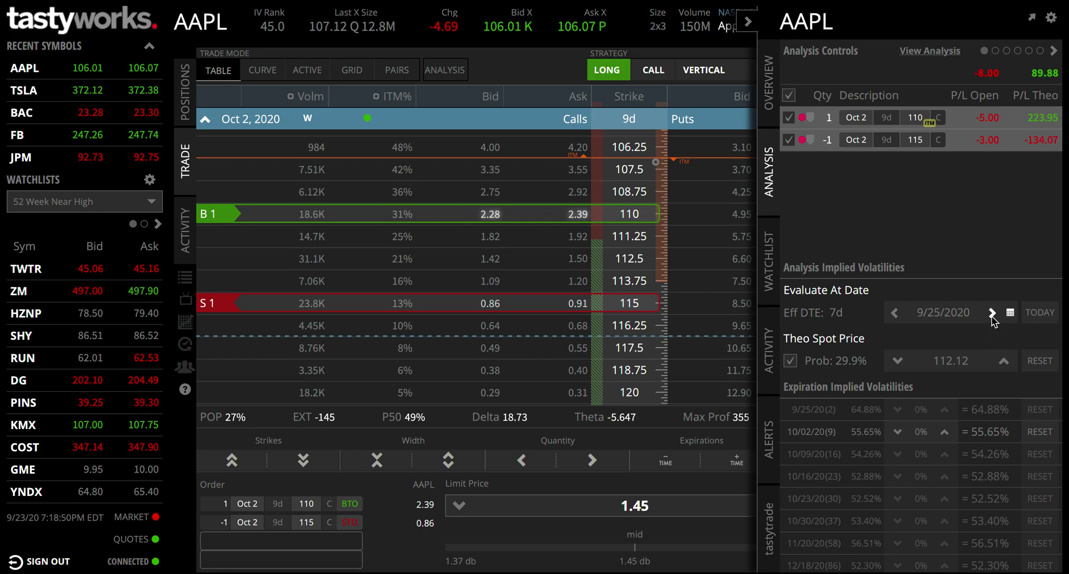
click(992, 315)
click(992, 315)
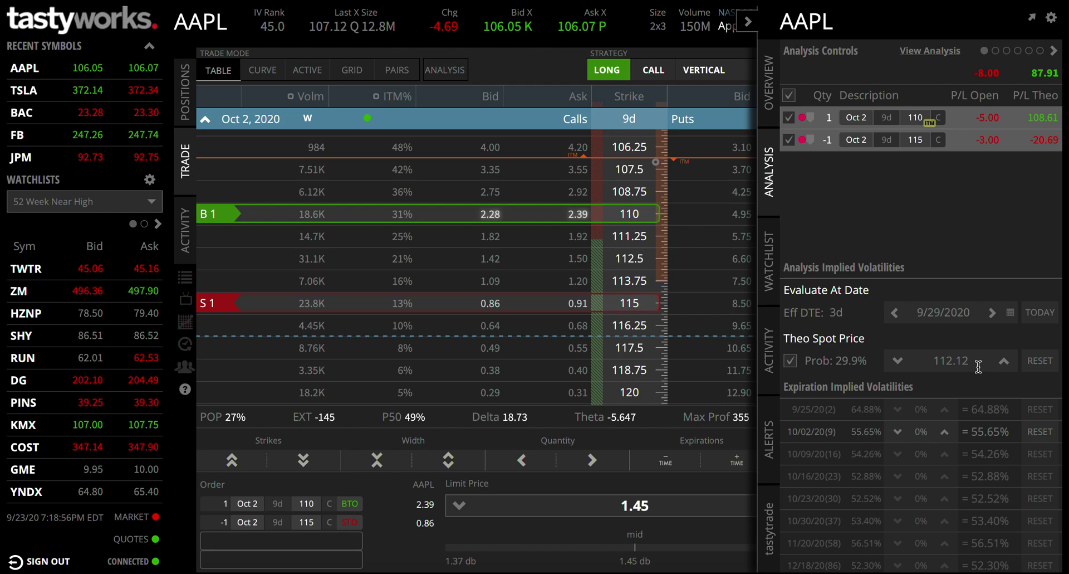
click(1003, 362)
click(993, 312)
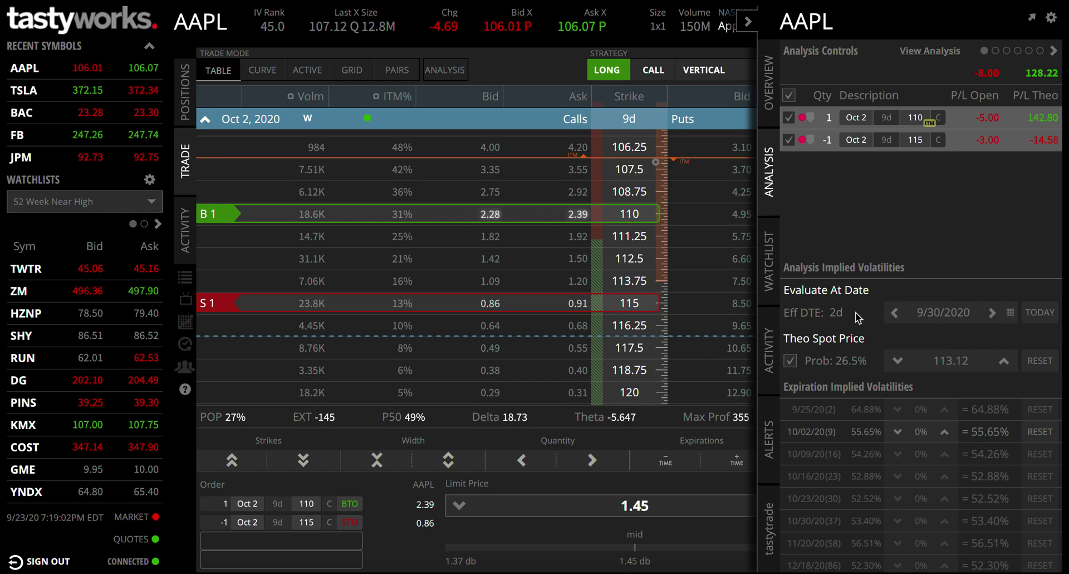
click(994, 315)
click(992, 313)
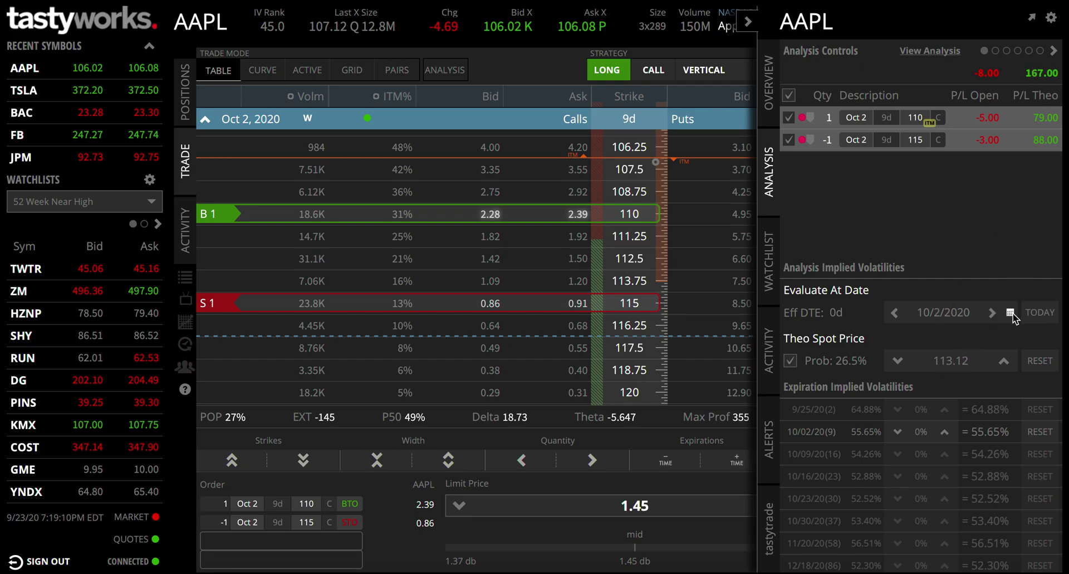
click(1004, 361)
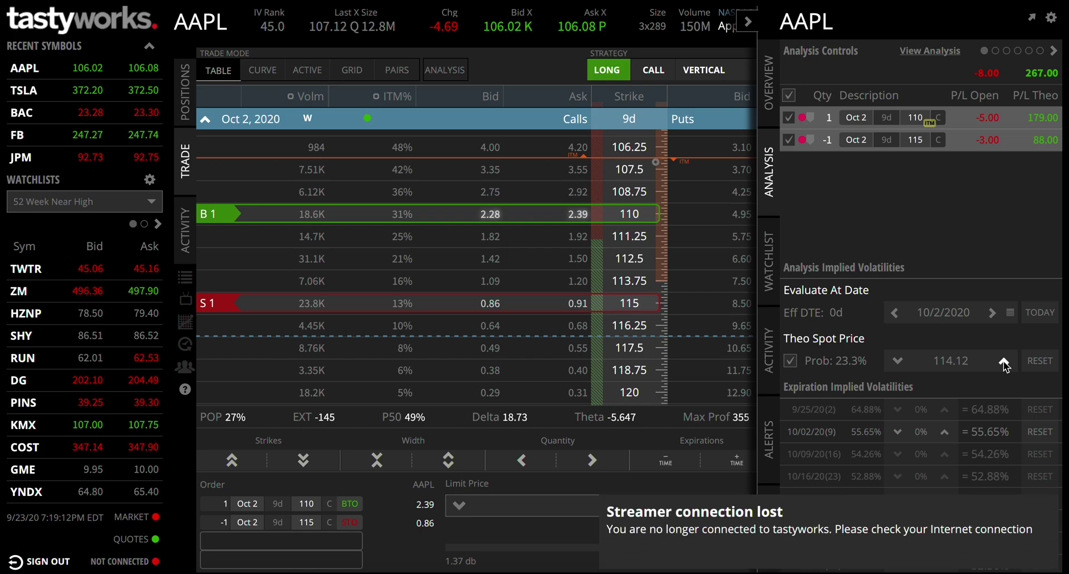
- Raise the theoretical spot price from 115.12 up to 118.12
click(1003, 361)
click(1003, 361)
click(1003, 361)
click(1003, 361)
- Lower the theoretical spot price down to 109.12, a -145.00 theoretical P/L
click(898, 360)
click(897, 360)
click(897, 361)
click(897, 361)
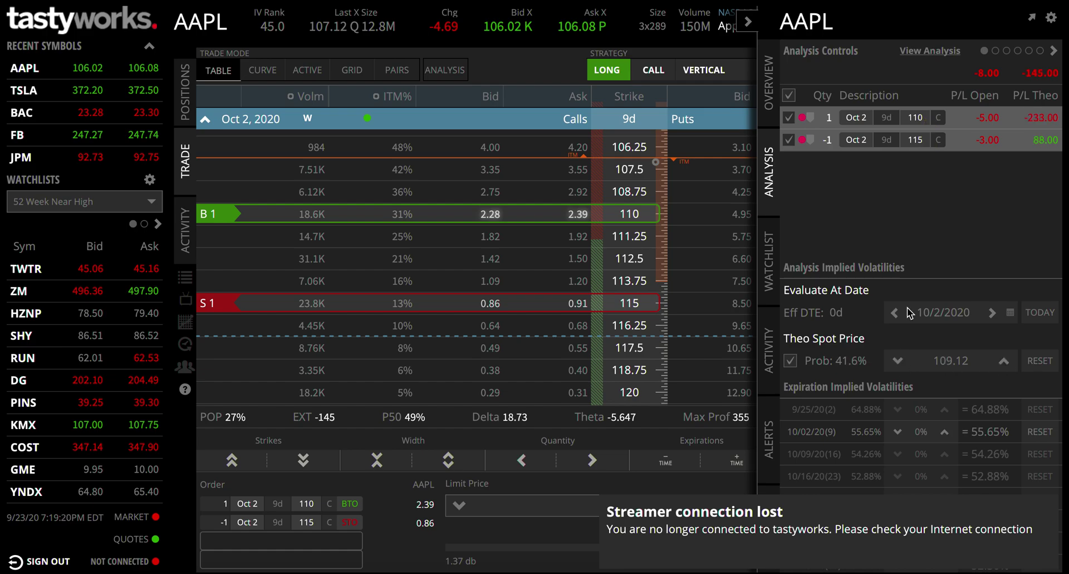